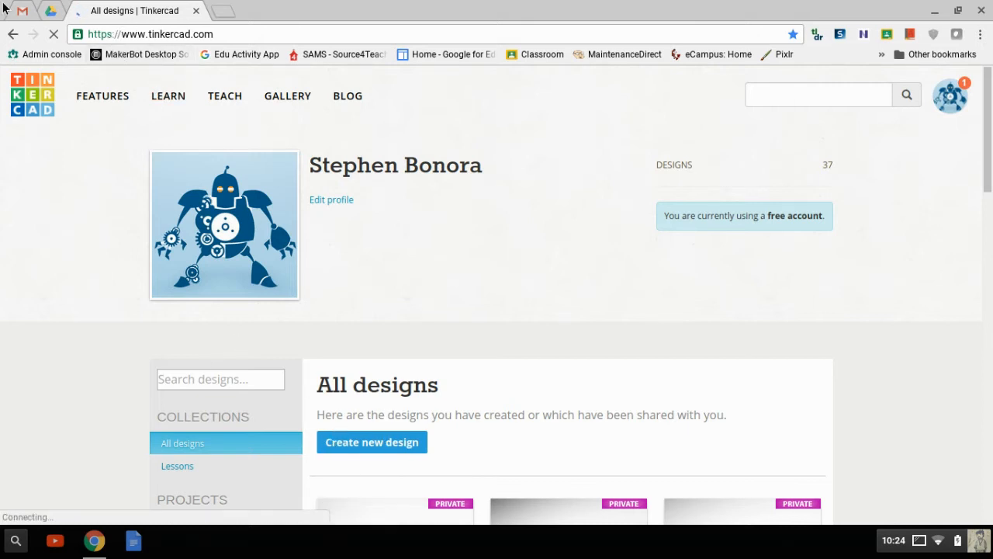
Step: From Google Drive's New > More menu, create a blank Google Drawings document
{"action": "left_click", "coordinate": [51, 12]}
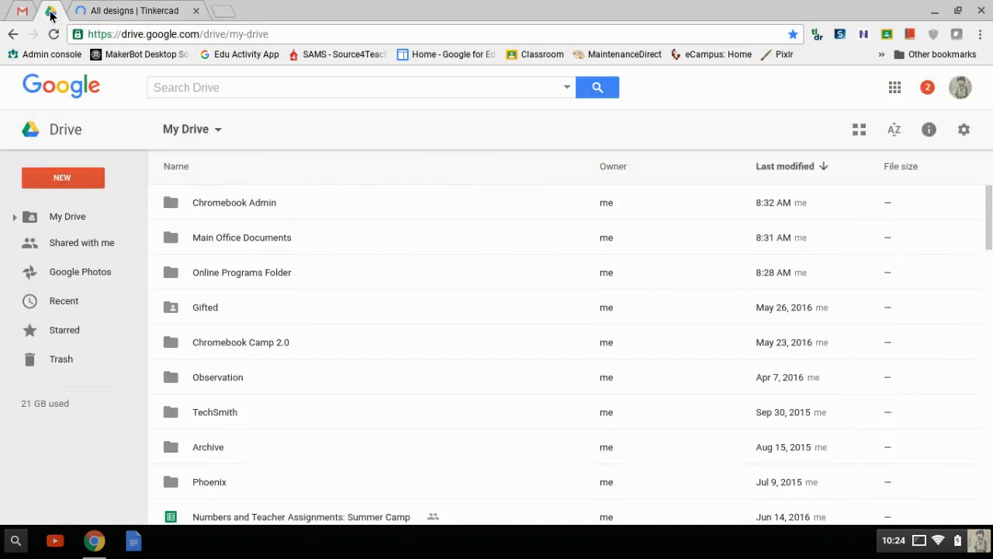
{"action": "left_click", "coordinate": [43, 181]}
{"action": "left_click", "coordinate": [44, 181]}
{"action": "left_click", "coordinate": [60, 180]}
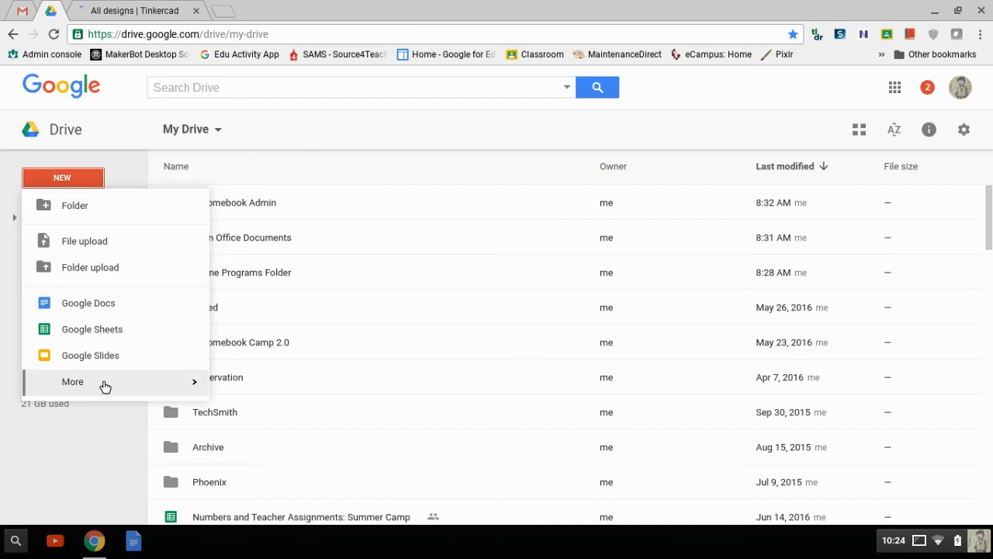
{"action": "mouse_move", "coordinate": [102, 385]}
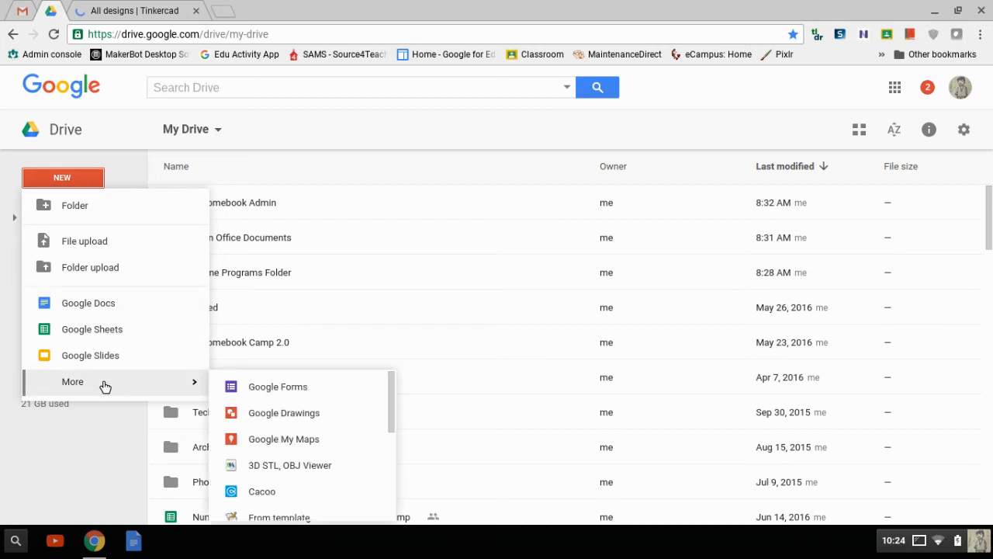
{"action": "left_click", "coordinate": [256, 417]}
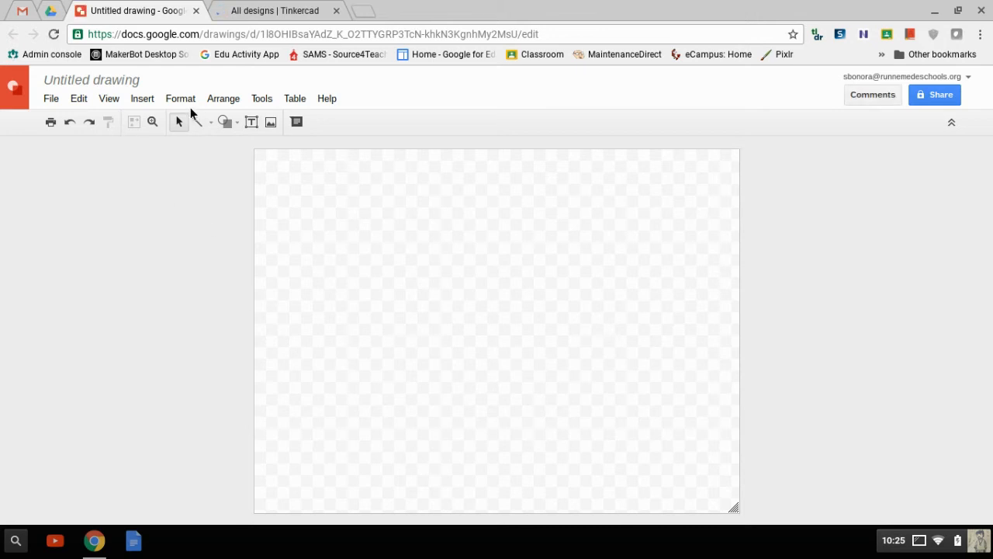
Step: Insert the teacher's name as word art and move it to the top of the canvas
{"action": "left_click", "coordinate": [149, 106]}
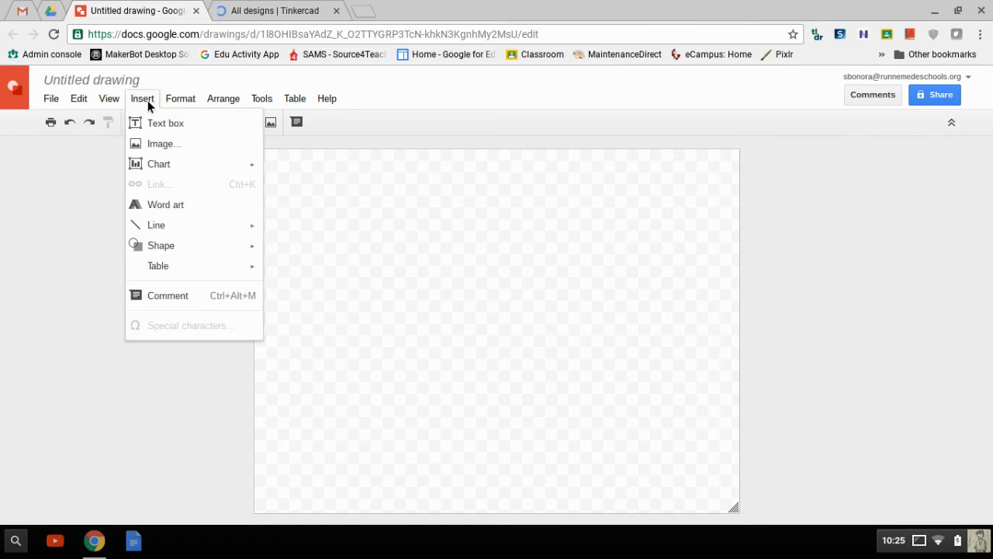
{"action": "left_click", "coordinate": [177, 207]}
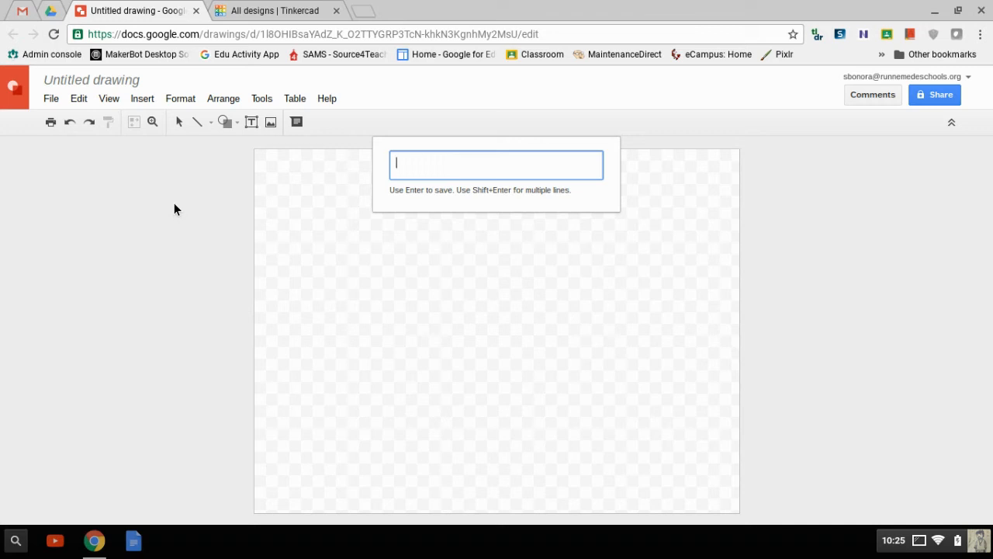
{"action": "type", "text": "Mr"}
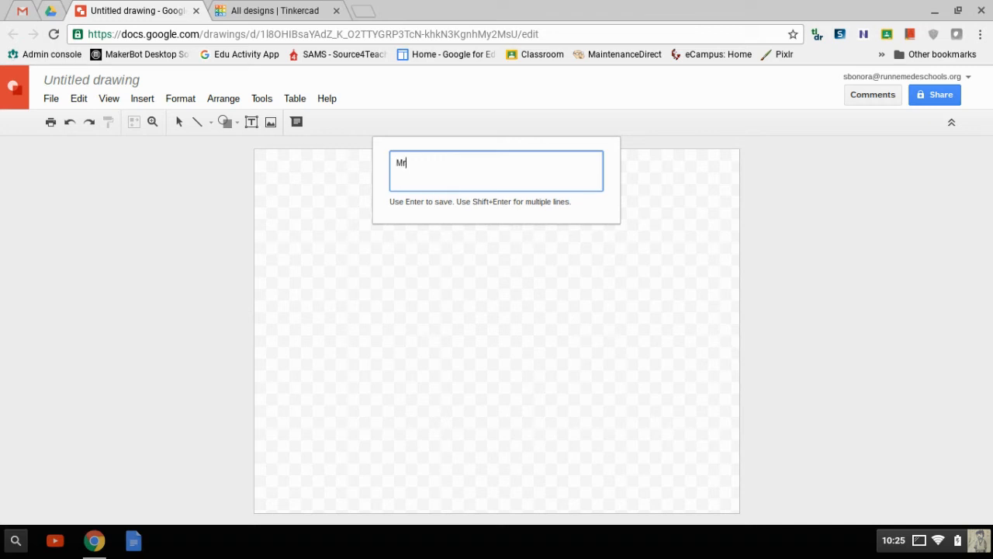
{"action": "type", "text": ". Bonora"}
{"action": "key", "text": "Return"}
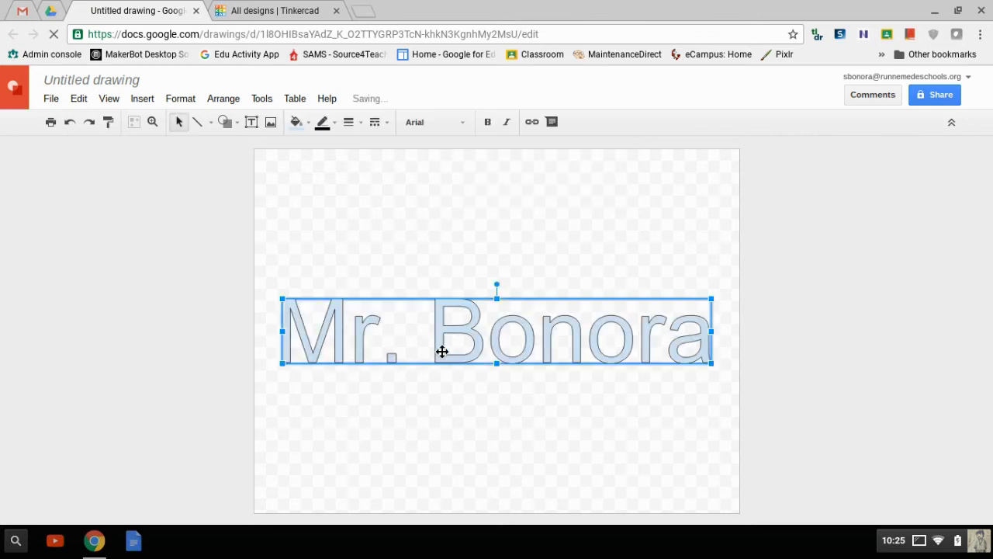
{"action": "left_click_drag", "start_coordinate": [469, 359], "coordinate": [471, 222]}
Step: Change the word art's font to Corsiva
{"action": "left_click", "coordinate": [496, 333]}
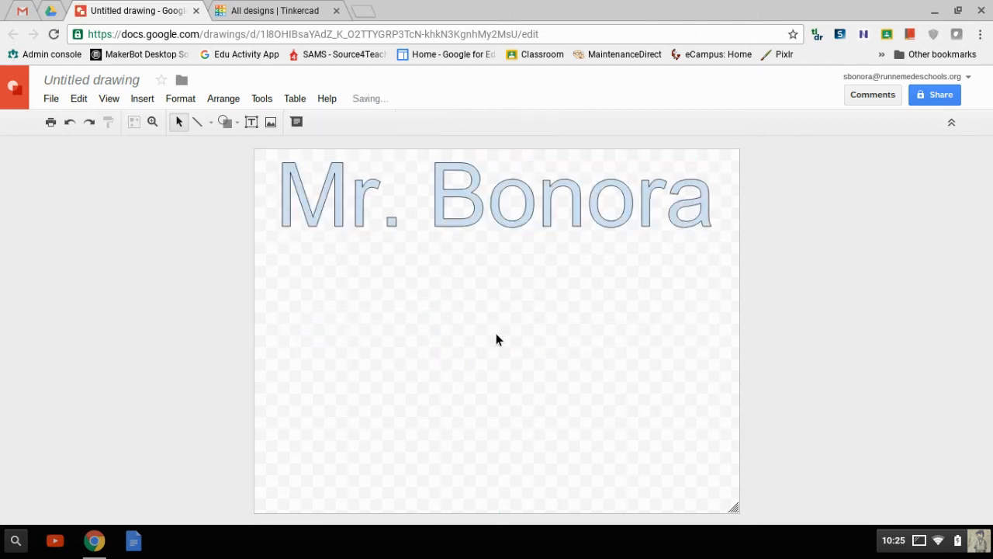
{"action": "left_click", "coordinate": [475, 180]}
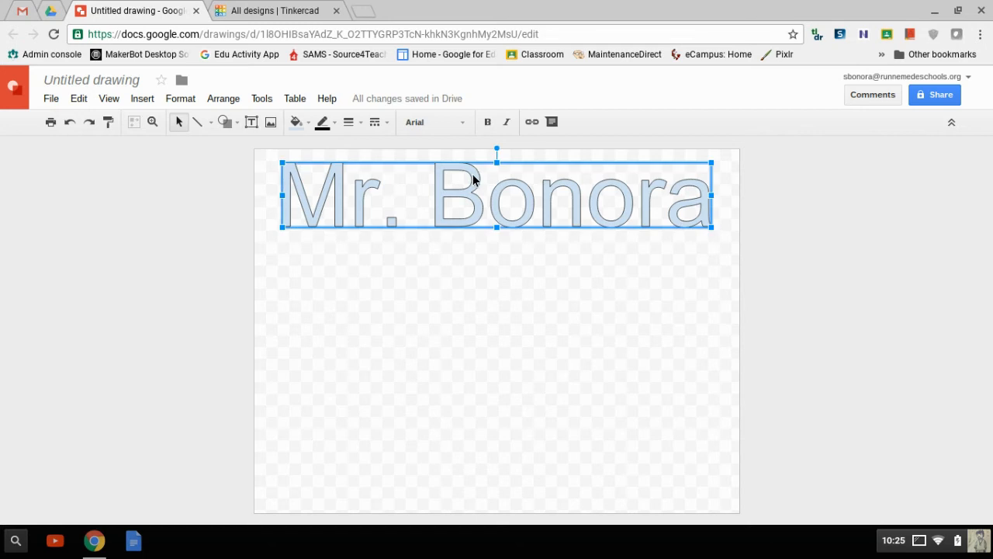
{"action": "left_click", "coordinate": [424, 124]}
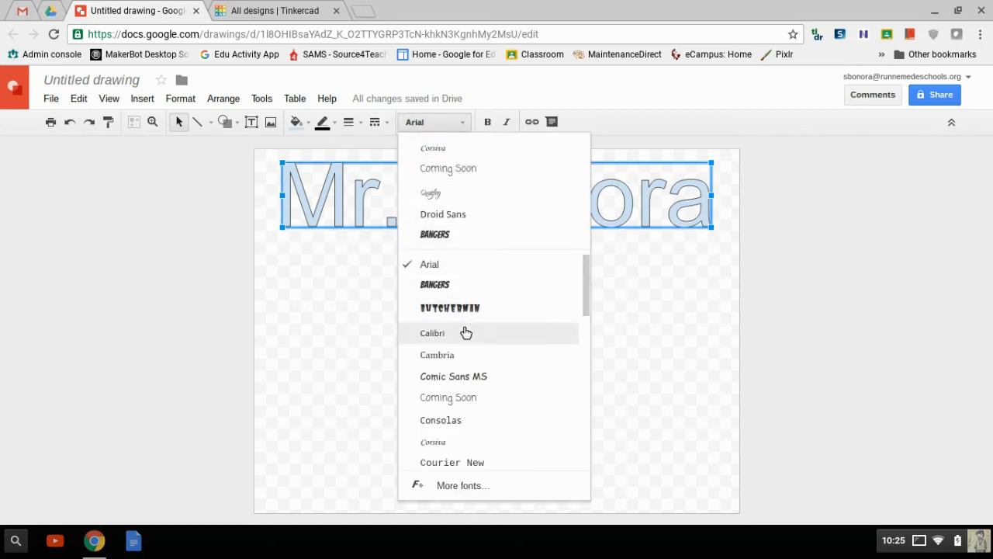
{"action": "left_click", "coordinate": [463, 445]}
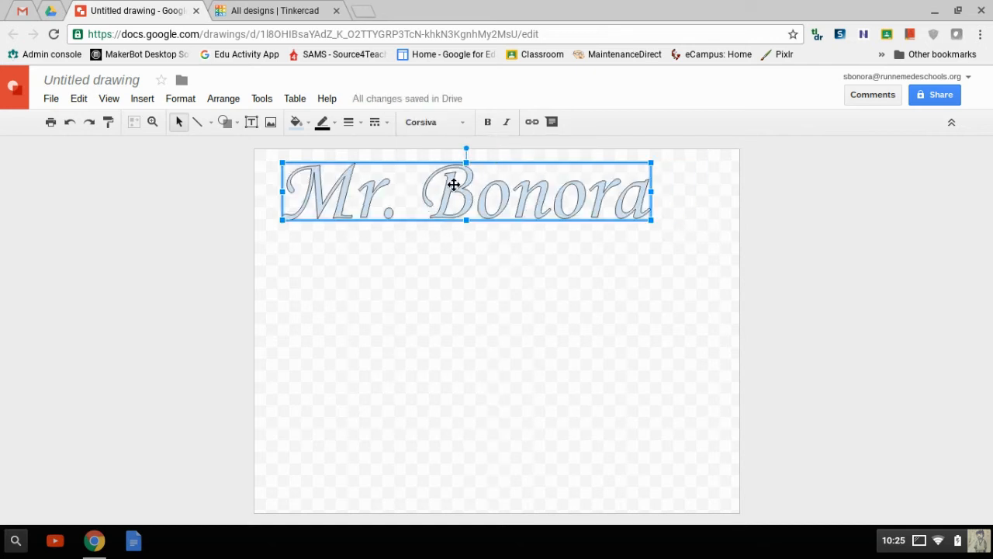
{"action": "left_click", "coordinate": [426, 343]}
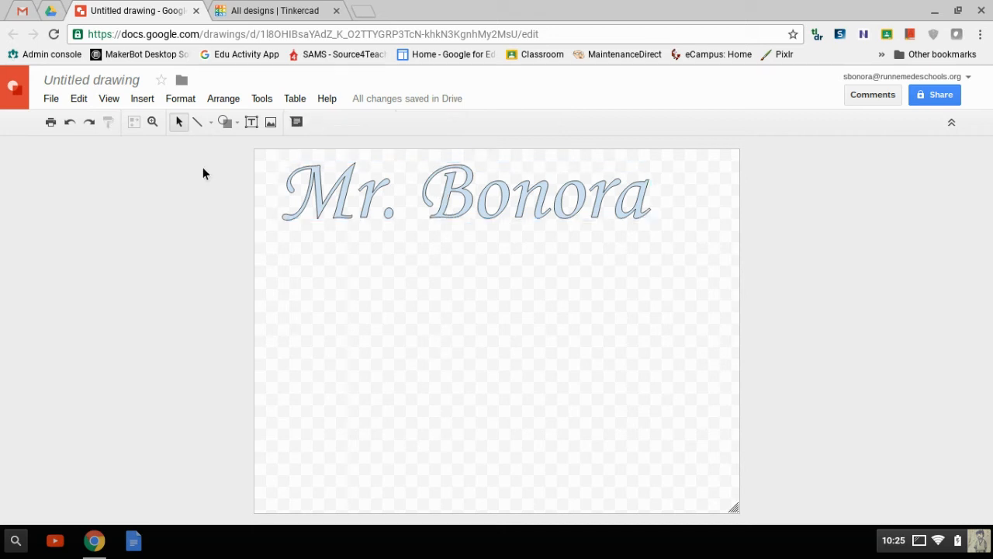
Step: Draw an off-page connector shape and move it to the left, below the name
{"action": "left_click", "coordinate": [233, 122]}
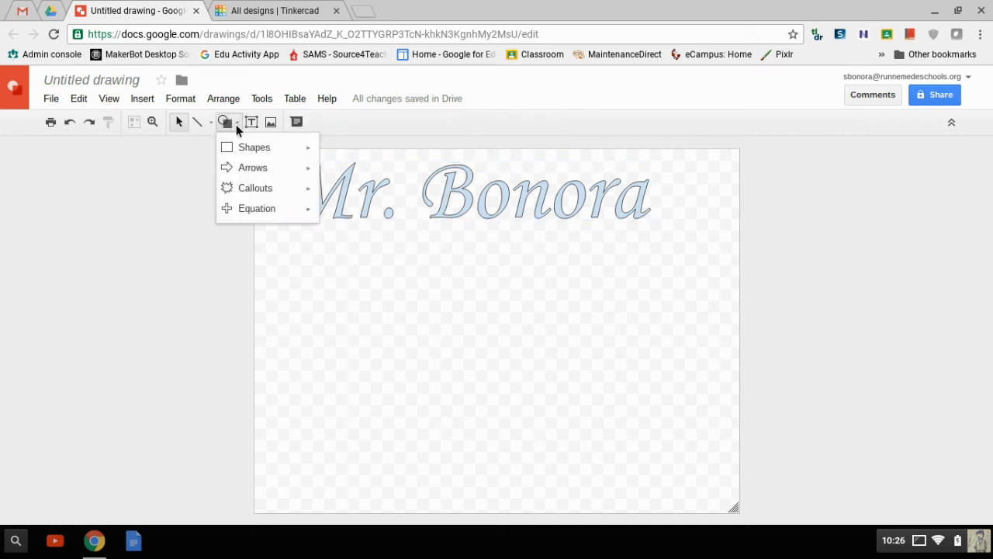
{"action": "mouse_move", "coordinate": [257, 153]}
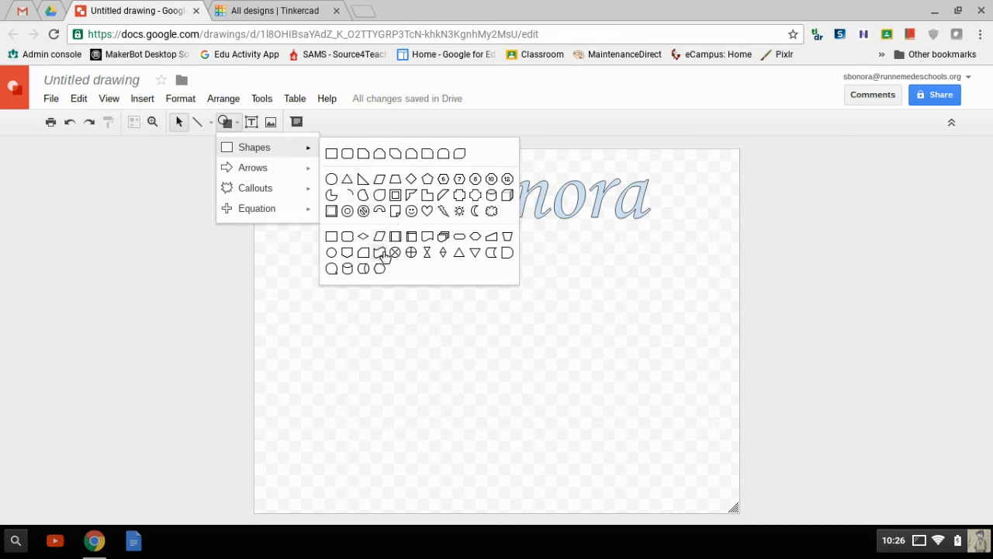
{"action": "left_click", "coordinate": [354, 258]}
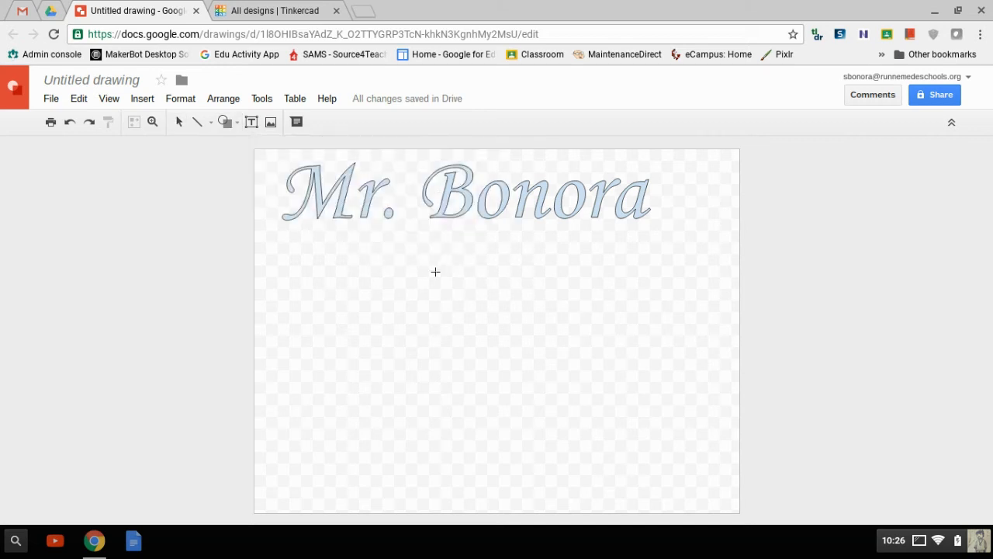
{"action": "mouse_move", "coordinate": [521, 306]}
{"action": "left_mouse_down"}
{"action": "mouse_move", "coordinate": [445, 315]}
{"action": "mouse_move", "coordinate": [438, 419]}
{"action": "mouse_move", "coordinate": [415, 403]}
{"action": "mouse_move", "coordinate": [465, 386]}
{"action": "mouse_move", "coordinate": [458, 378]}
{"action": "mouse_move", "coordinate": [501, 410]}
{"action": "left_mouse_up"}
{"action": "left_click", "coordinate": [365, 312]}
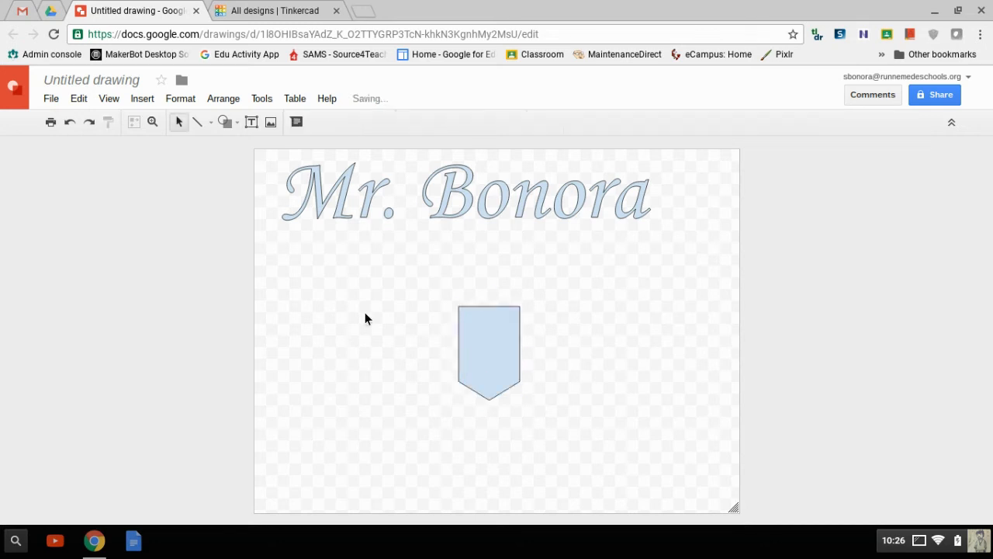
{"action": "left_click_drag", "start_coordinate": [482, 358], "coordinate": [330, 320]}
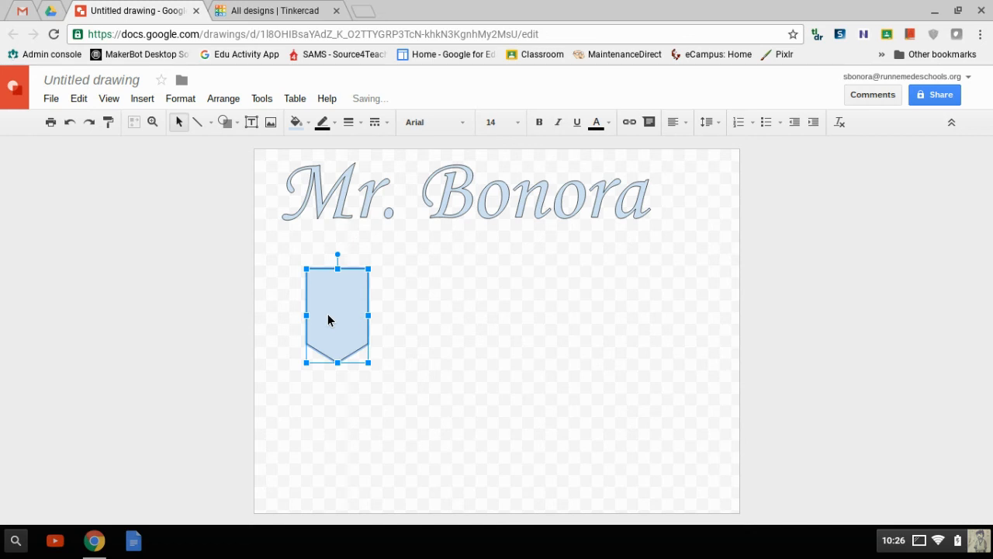
Step: Draw a large U-turn arrow on the right side of the canvas
{"action": "left_click", "coordinate": [237, 120]}
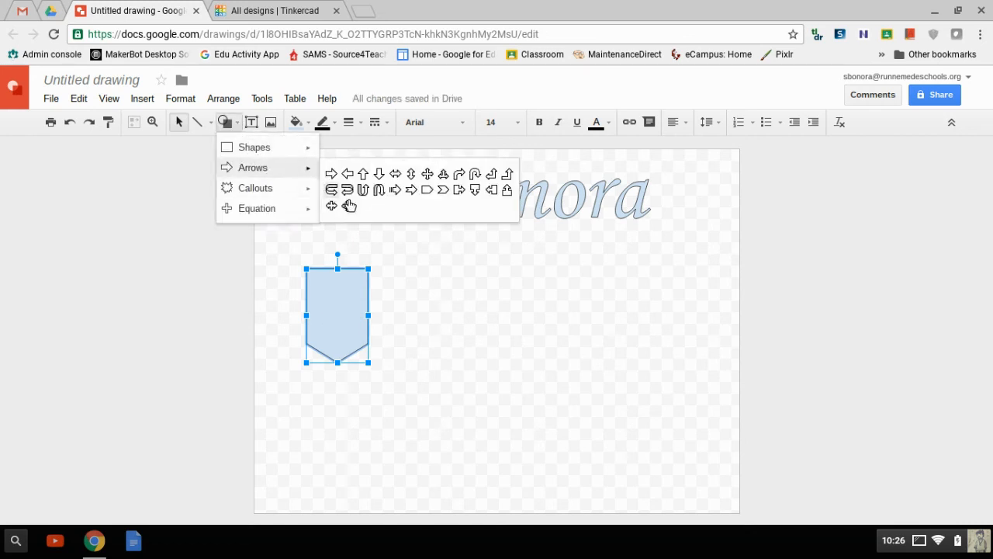
{"action": "left_click", "coordinate": [374, 194]}
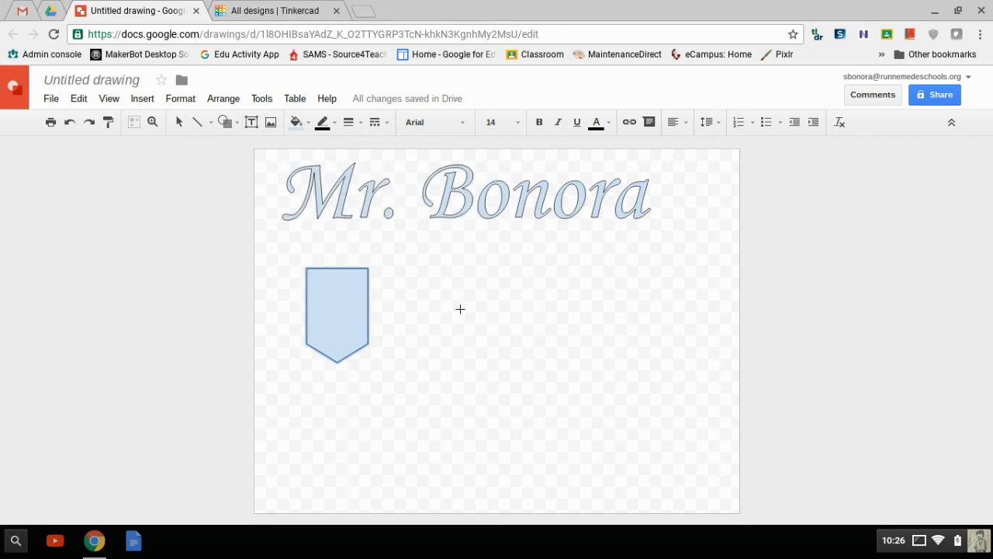
{"action": "left_click_drag", "start_coordinate": [473, 269], "coordinate": [676, 416]}
{"action": "left_click", "coordinate": [369, 388]}
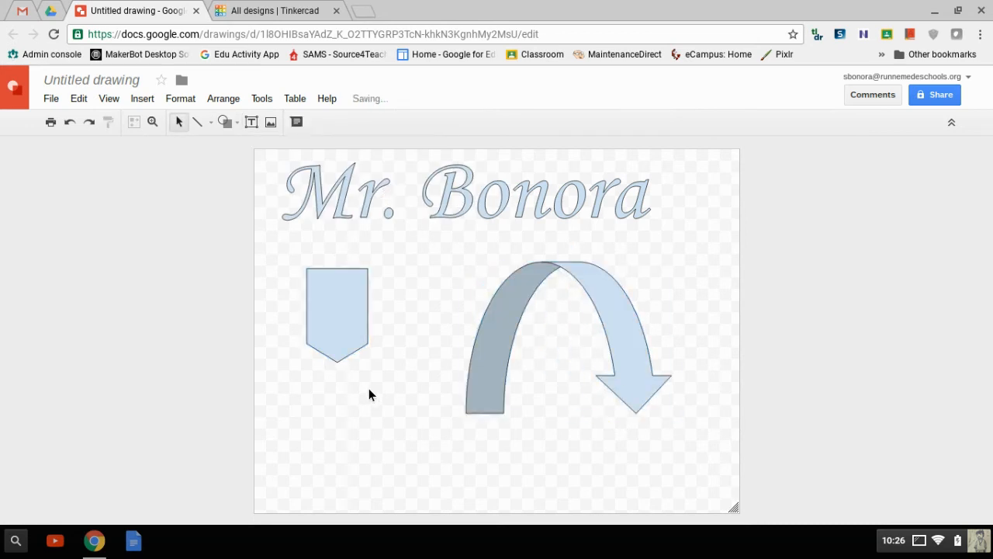
Step: Add a text box reading "This won't work" near the canvas bottom, beneath the shield
{"action": "left_click", "coordinate": [252, 124]}
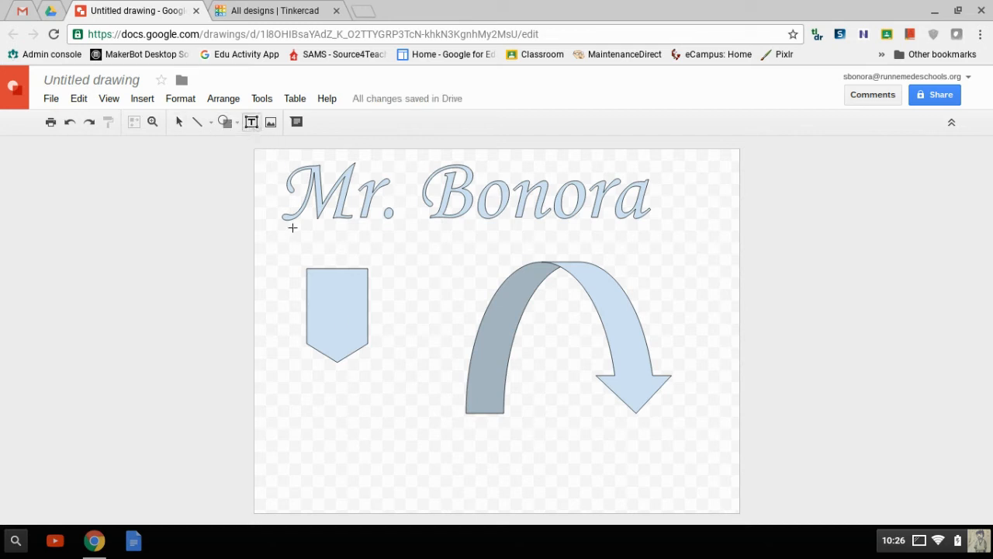
{"action": "left_click_drag", "start_coordinate": [318, 427], "coordinate": [441, 485]}
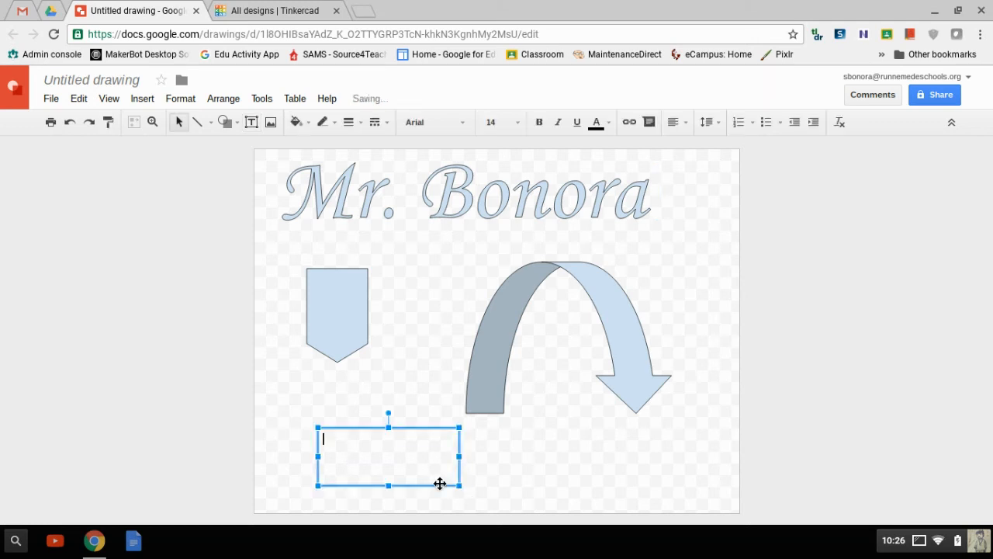
{"action": "type", "text": "This won't work"}
{"action": "left_click", "coordinate": [426, 366]}
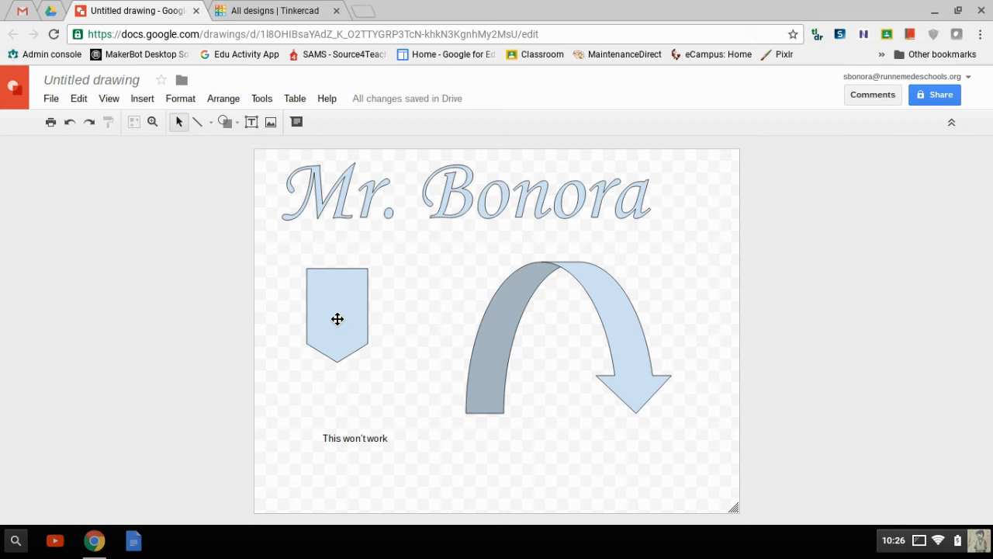
Step: Download the drawing as Scalable Vector Graphics (.svg) via File > Download as
{"action": "left_click", "coordinate": [56, 105]}
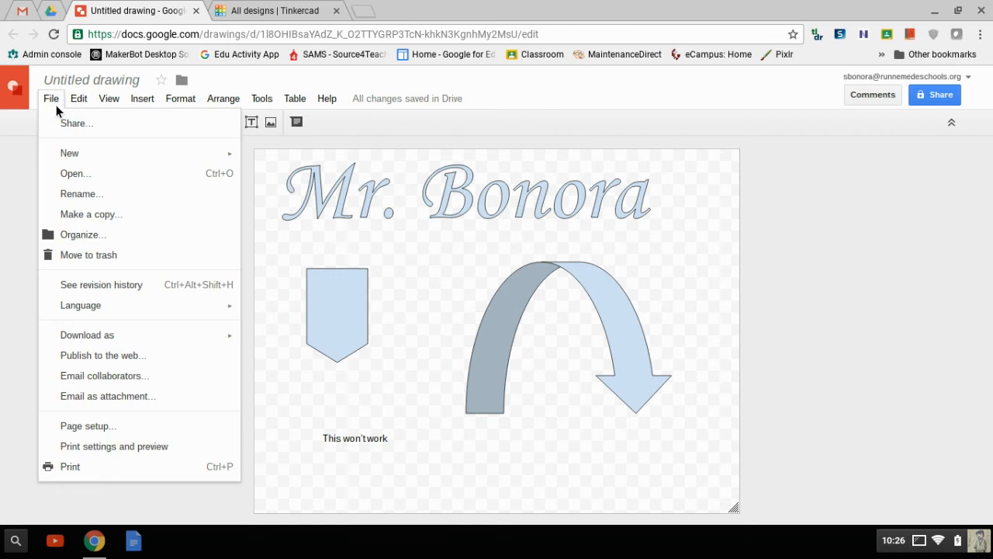
{"action": "mouse_move", "coordinate": [121, 336]}
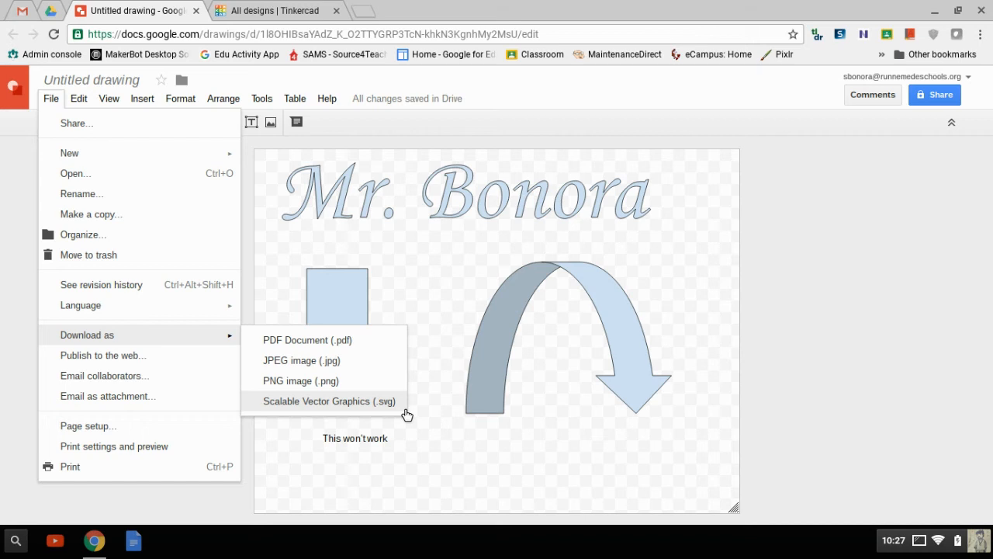
{"action": "left_click", "coordinate": [358, 403]}
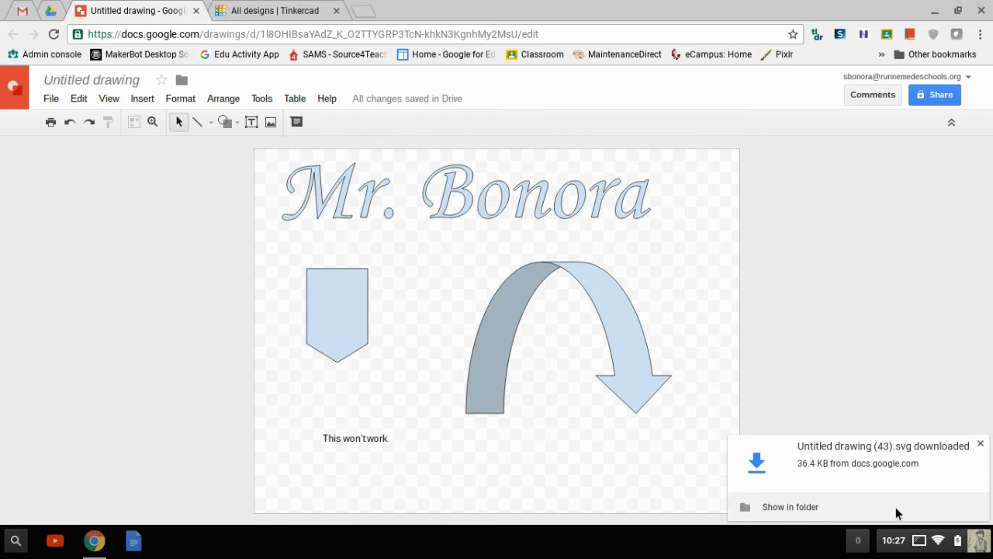
Step: Back in Tinkercad, start a new design and browse for a file to import
{"action": "left_click", "coordinate": [310, 11]}
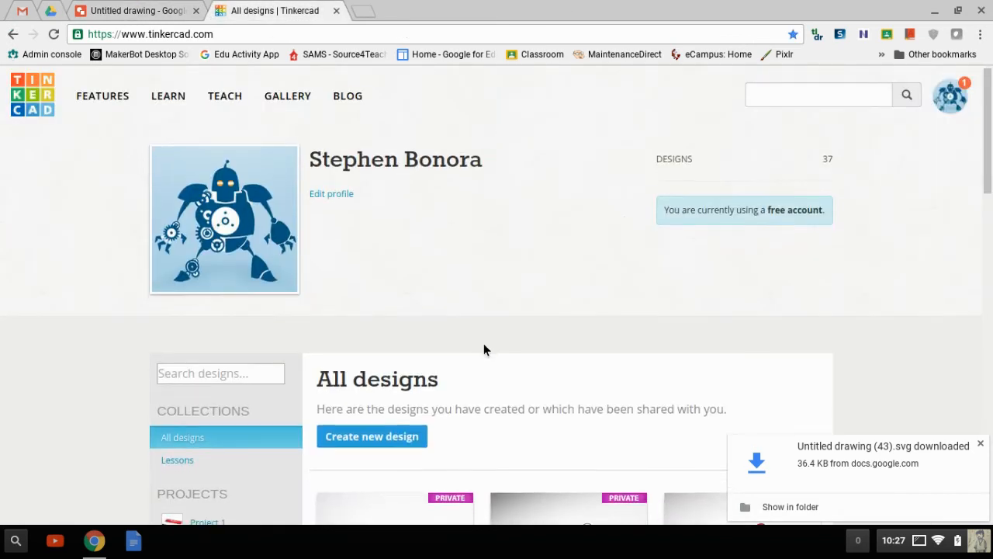
{"action": "left_click", "coordinate": [402, 440]}
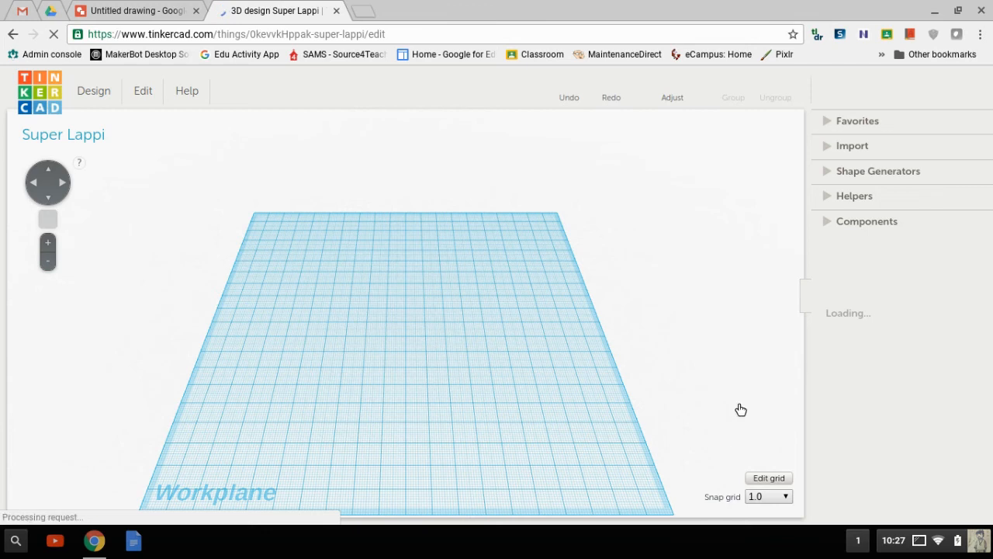
{"action": "left_click", "coordinate": [832, 151]}
{"action": "left_click", "coordinate": [832, 151]}
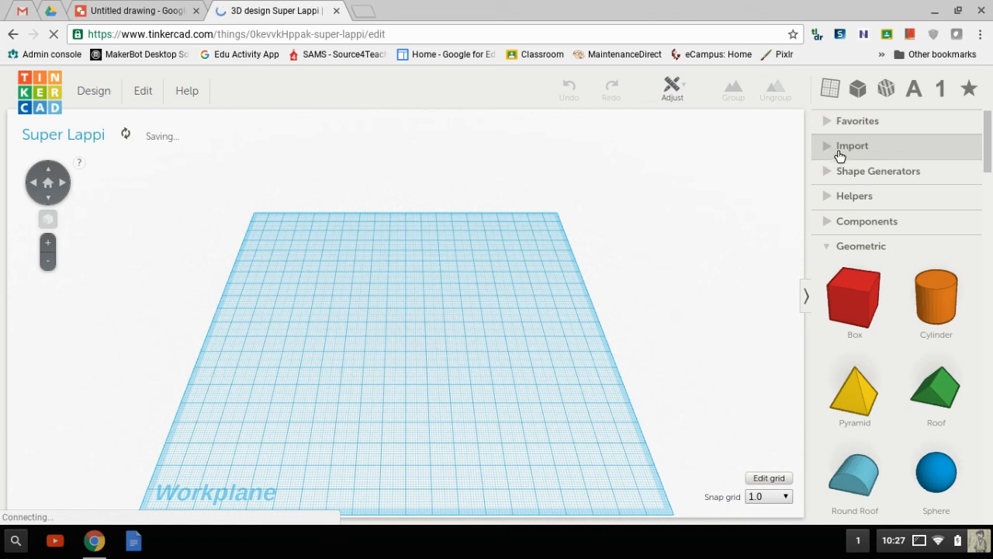
{"action": "left_click", "coordinate": [831, 151]}
{"action": "left_click", "coordinate": [845, 230]}
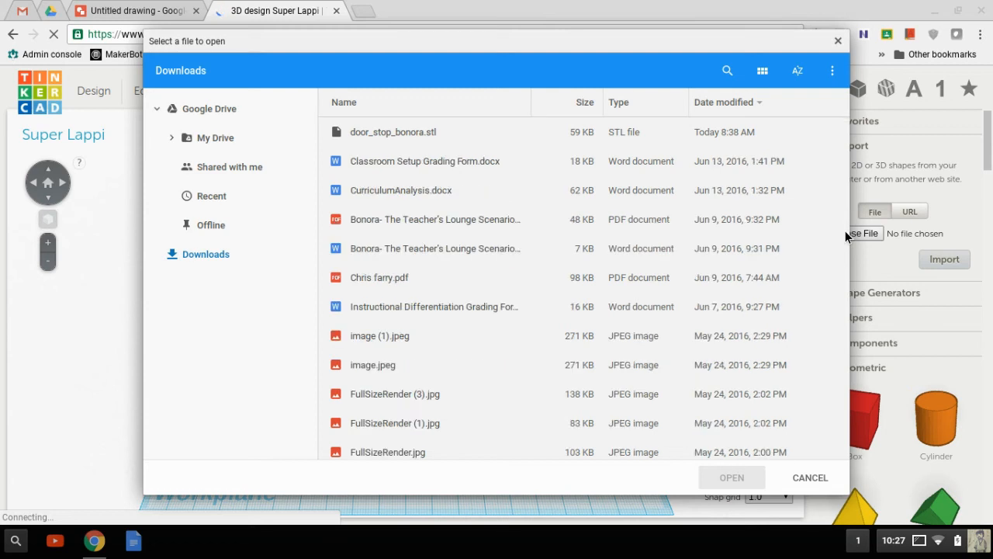
Step: Choose Untitled drawing (43).svg from Downloads as the import file
{"action": "left_click", "coordinate": [340, 177]}
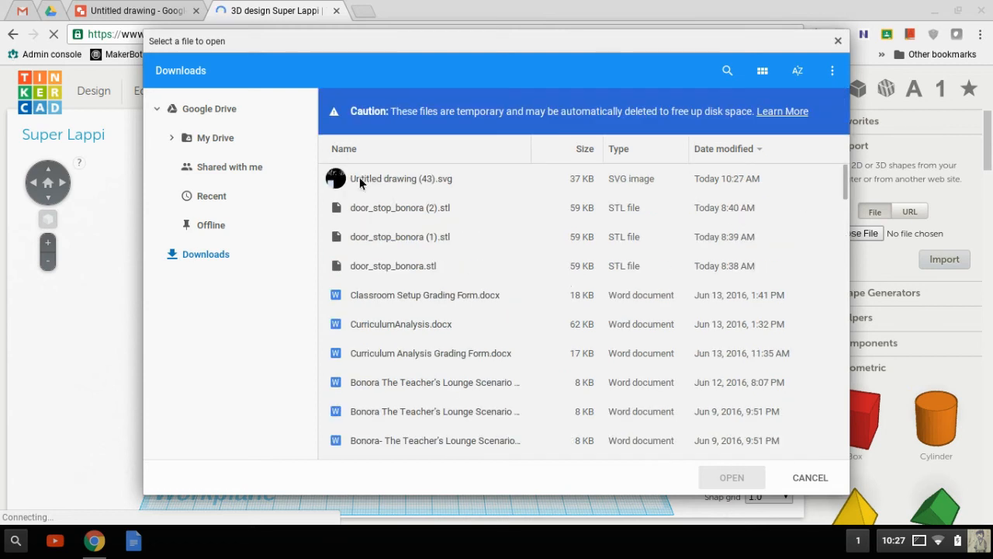
{"action": "left_click", "coordinate": [402, 181]}
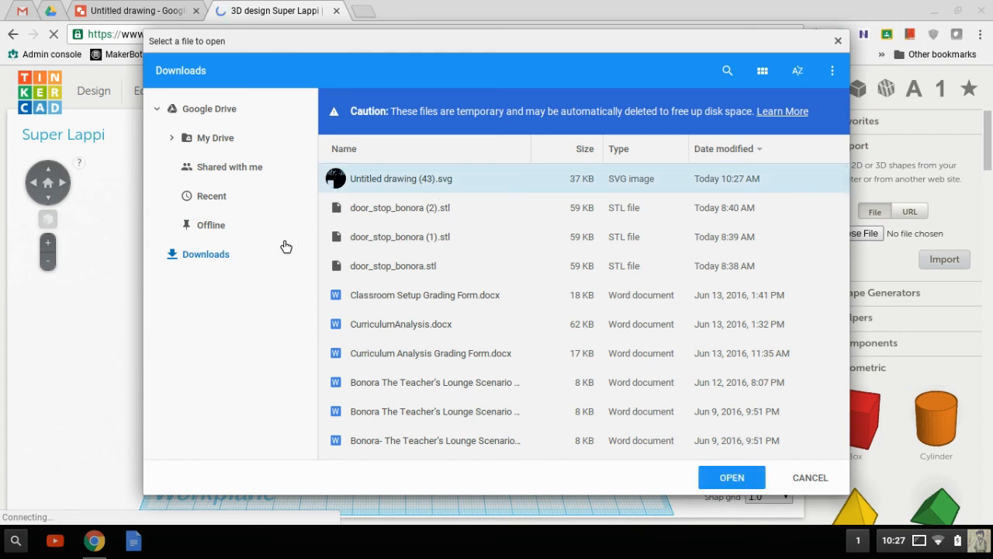
{"action": "left_click", "coordinate": [732, 477]}
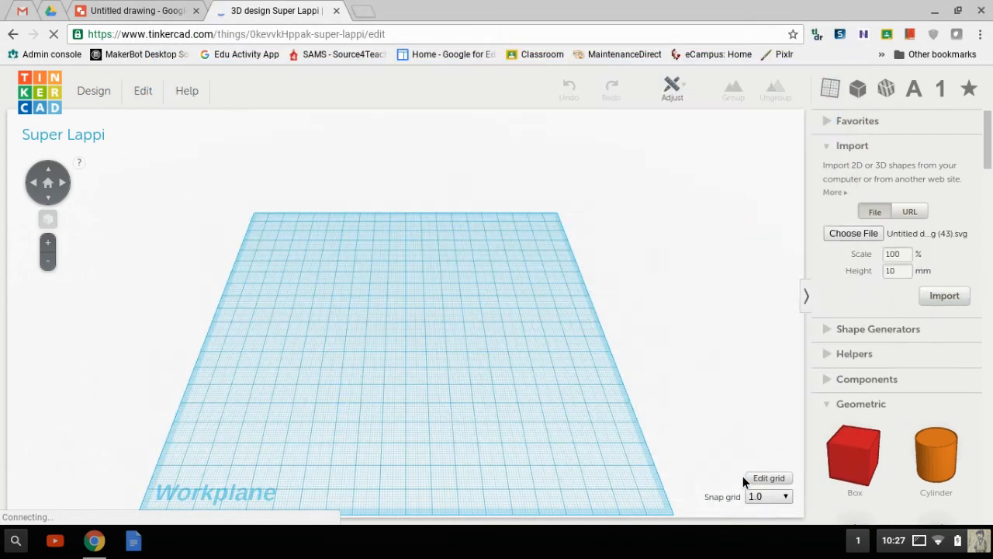
Step: Import the SVG as 3D shapes and switch to top view
{"action": "left_click", "coordinate": [942, 299]}
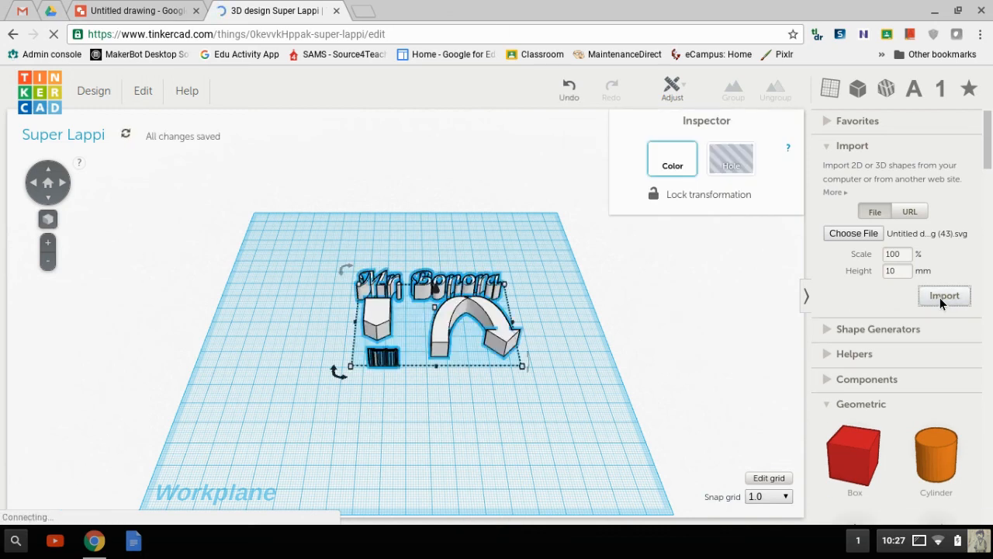
{"action": "left_click", "coordinate": [411, 422]}
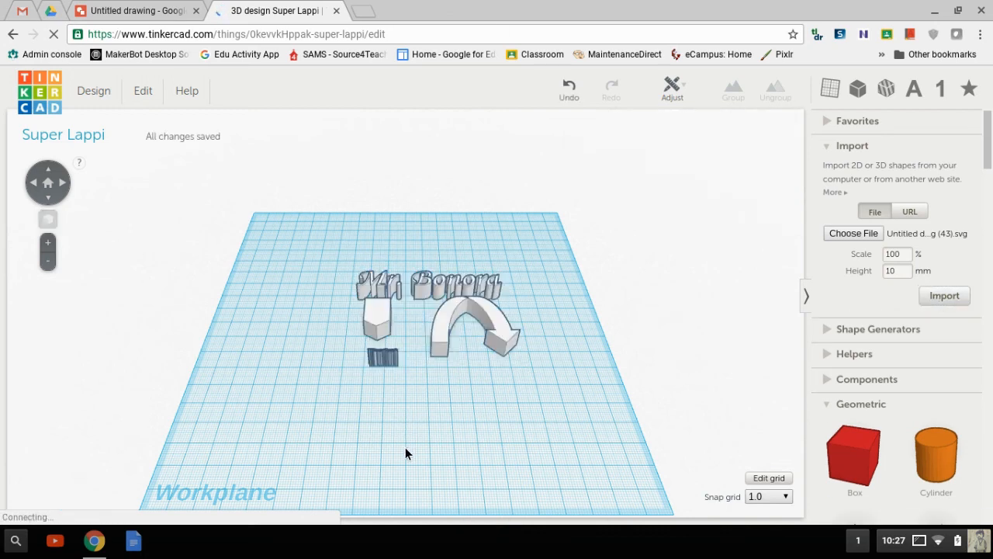
{"action": "left_click", "coordinate": [55, 178]}
Step: Enlarge the imported drawing from 80.31 × 57.49 mm to 116.31 × 110 mm
{"action": "left_click_drag", "start_coordinate": [384, 308], "coordinate": [354, 289]}
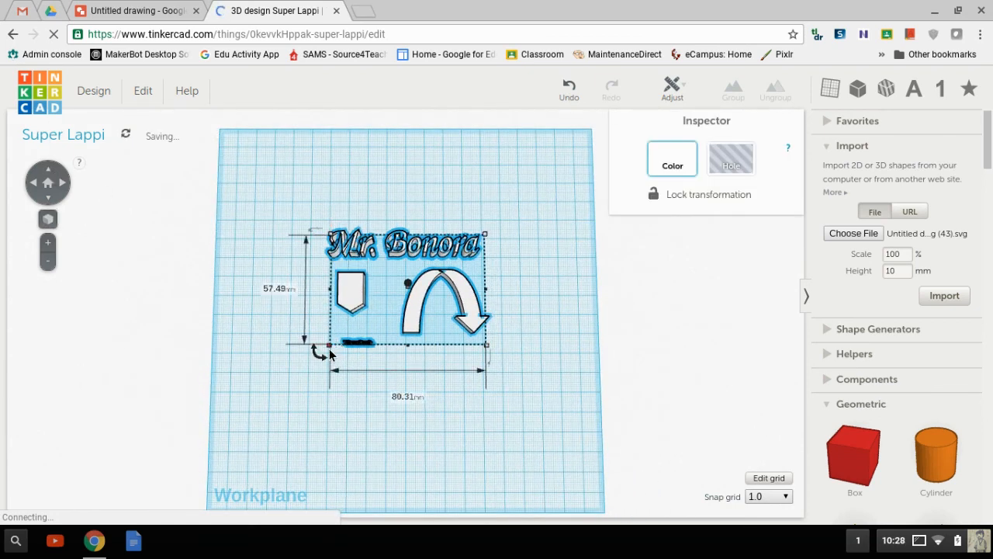
{"action": "left_click_drag", "start_coordinate": [329, 346], "coordinate": [238, 441]}
{"action": "left_click", "coordinate": [322, 378]}
{"action": "left_click_drag", "start_coordinate": [323, 379], "coordinate": [367, 344]}
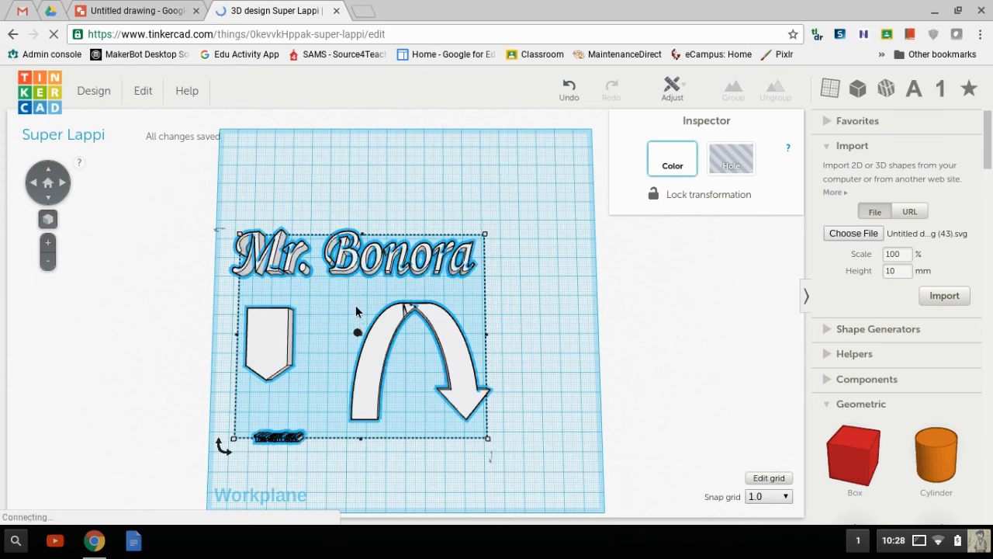
{"action": "left_click", "coordinate": [286, 484]}
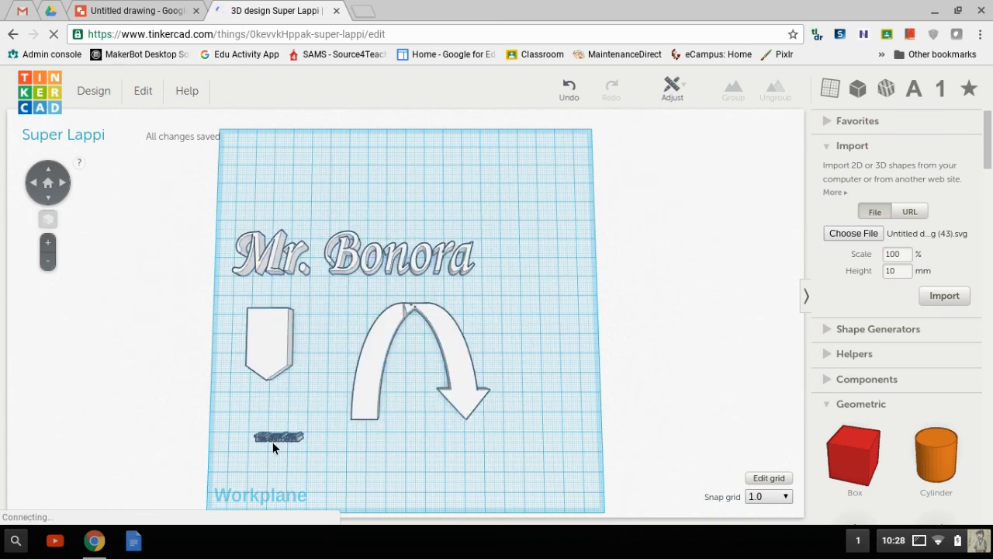
{"action": "left_click", "coordinate": [273, 442]}
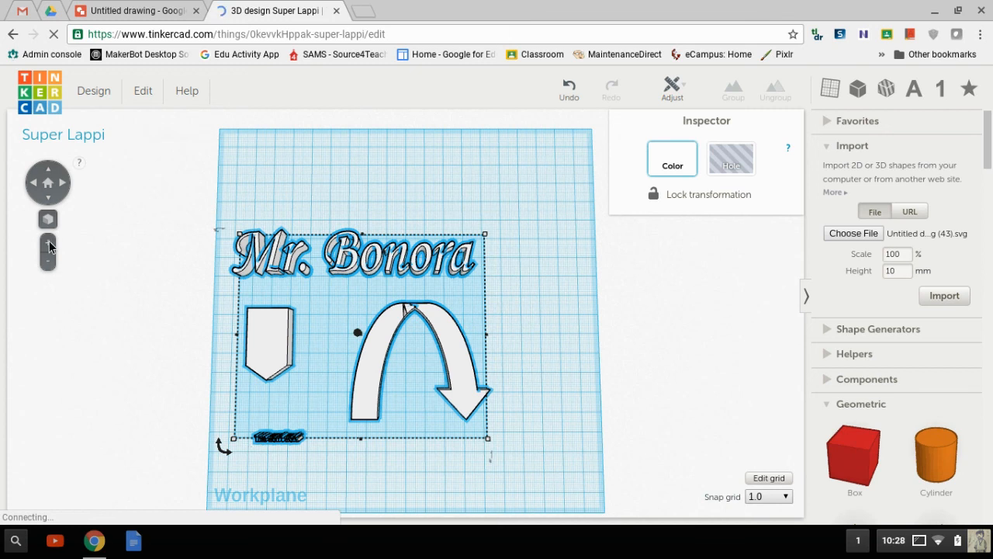
{"action": "left_click", "coordinate": [48, 242]}
Step: Move the drawing up and right toward the upper middle of the workplane
{"action": "left_click_drag", "start_coordinate": [171, 357], "coordinate": [174, 268]}
{"action": "left_click_drag", "start_coordinate": [319, 255], "coordinate": [398, 244]}
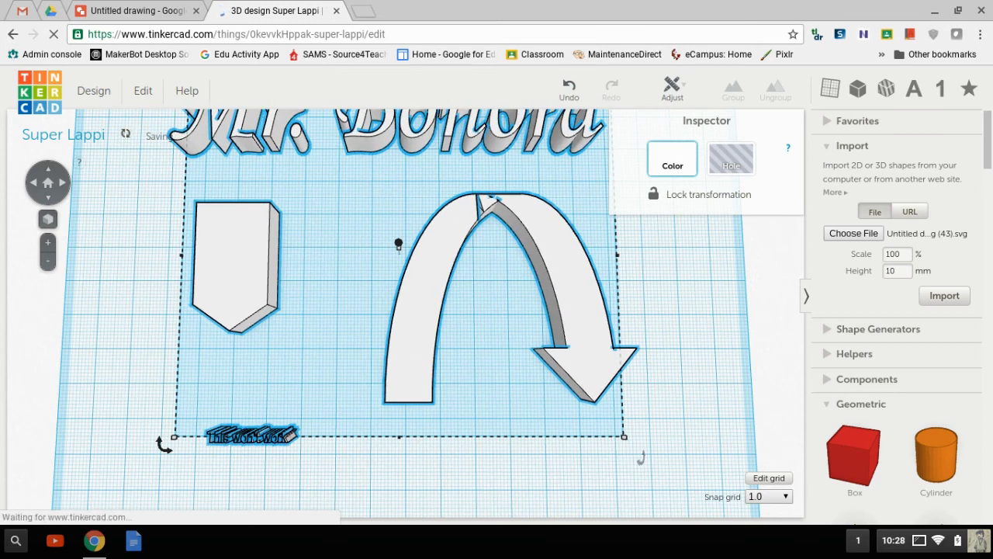
{"action": "key", "text": "Up"}
{"action": "key", "text": "Up"}
{"action": "key", "text": "Up"}
{"action": "key", "text": "Up"}
{"action": "key", "text": "Up"}
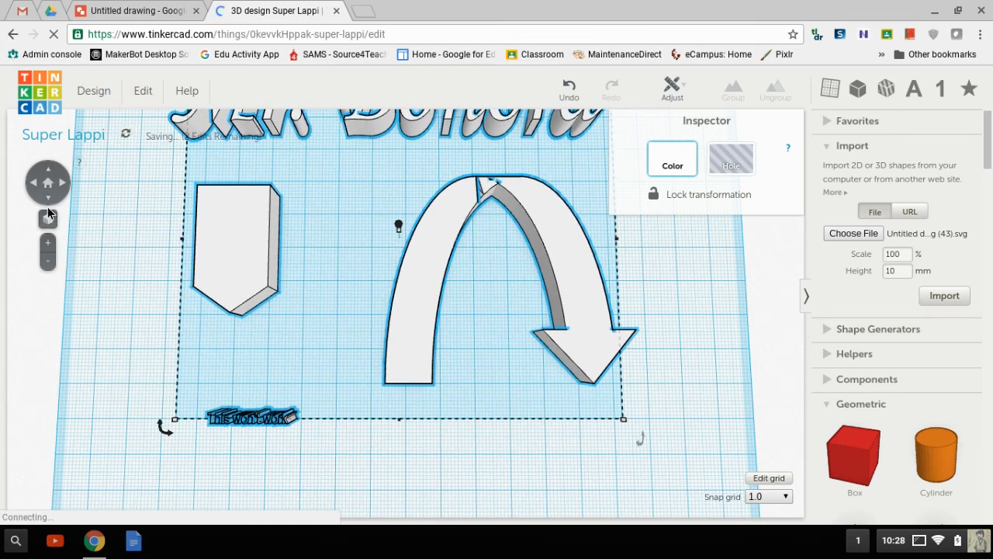
{"action": "left_click", "coordinate": [57, 250]}
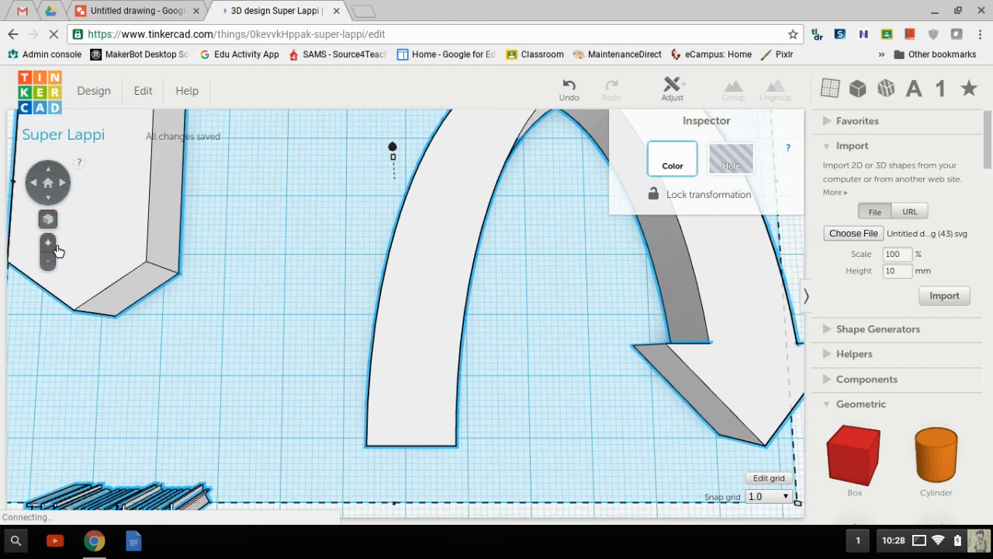
{"action": "left_click", "coordinate": [51, 262]}
{"action": "left_click", "coordinate": [51, 262]}
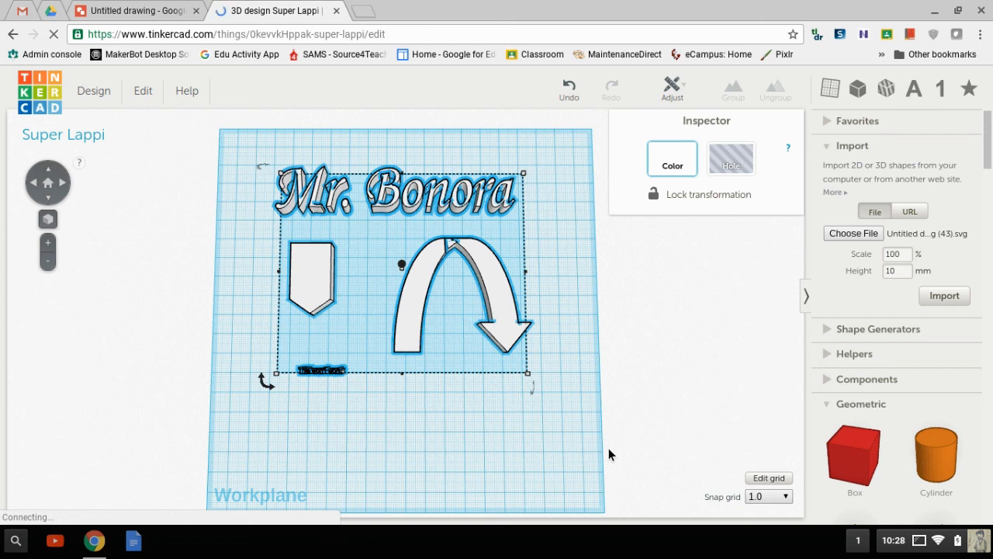
{"action": "left_click", "coordinate": [613, 301]}
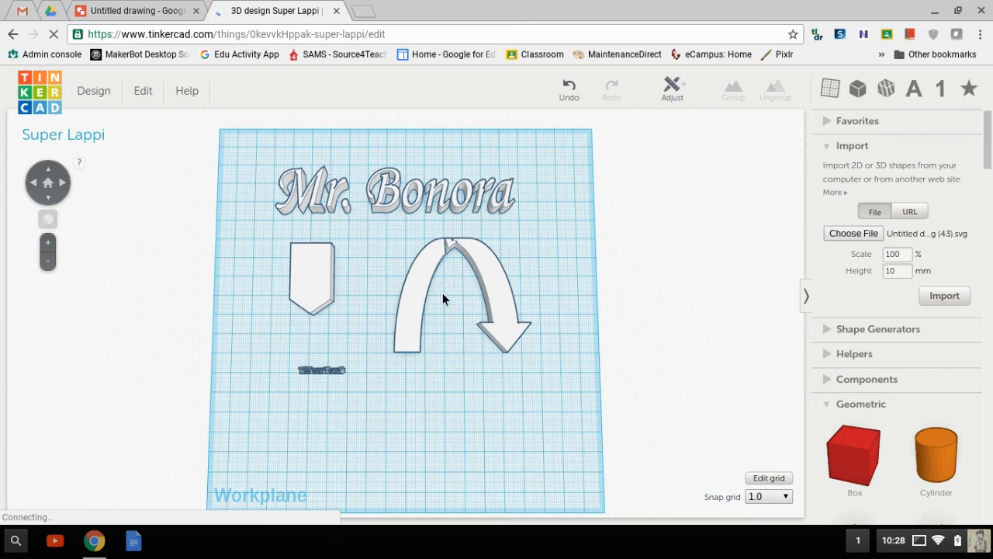
Step: Place a Box from Geometric over the small text strip under the shield
{"action": "left_click", "coordinate": [431, 196]}
{"action": "left_click_drag", "start_coordinate": [429, 198], "coordinate": [405, 218]}
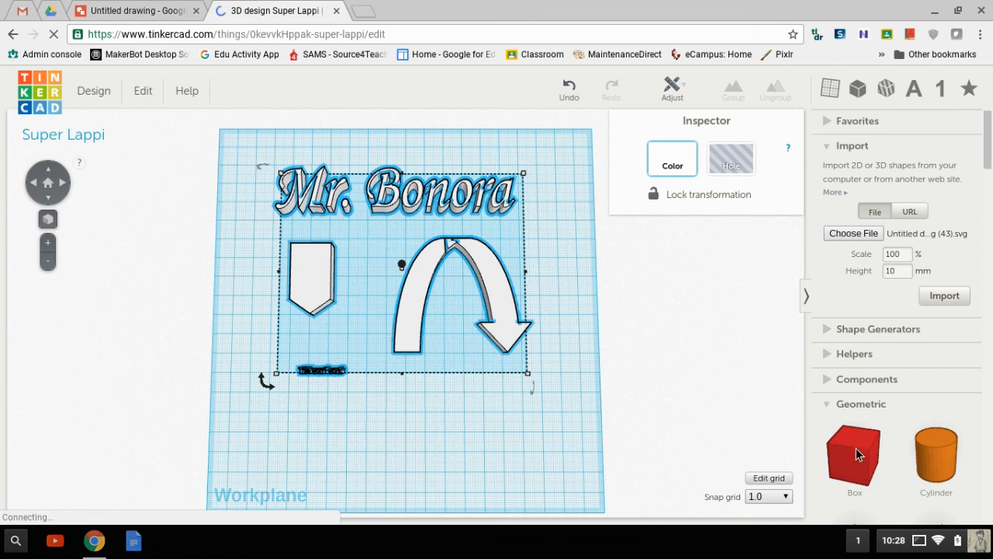
{"action": "left_click_drag", "start_coordinate": [864, 460], "coordinate": [383, 392]}
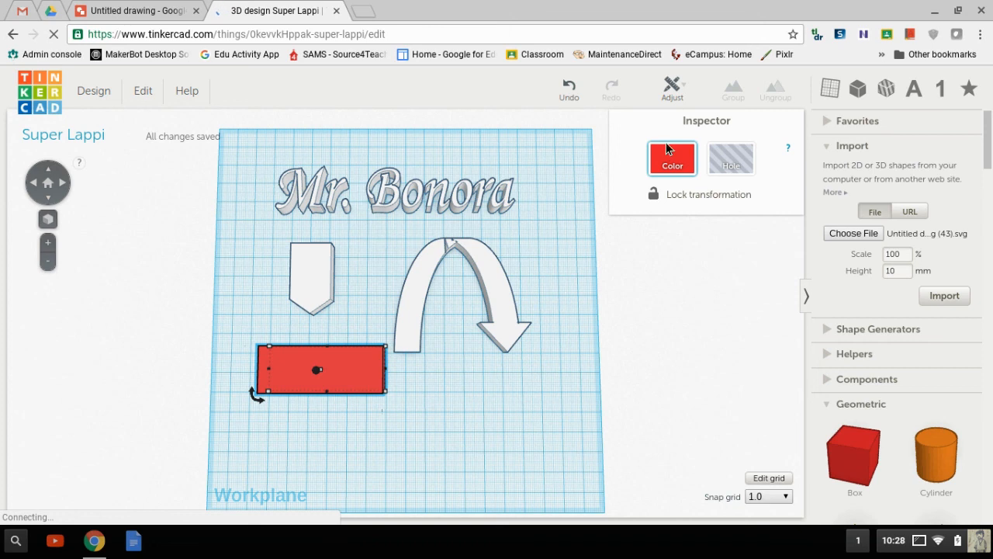
Step: Set the box to Hole and select all shapes on the workplane
{"action": "left_click", "coordinate": [751, 164]}
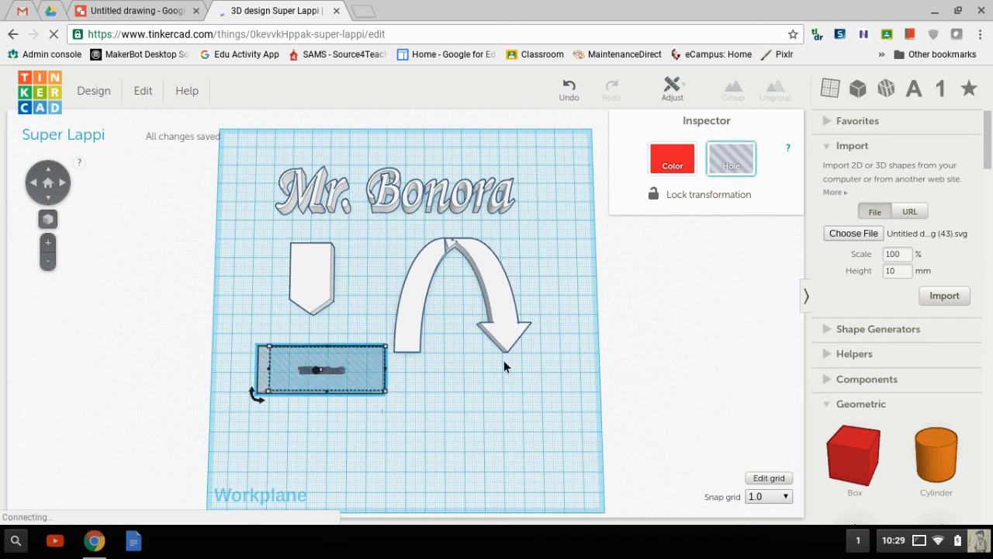
{"action": "left_click", "coordinate": [667, 171]}
{"action": "left_click", "coordinate": [730, 173]}
{"action": "key", "text": "ctrl+a"}
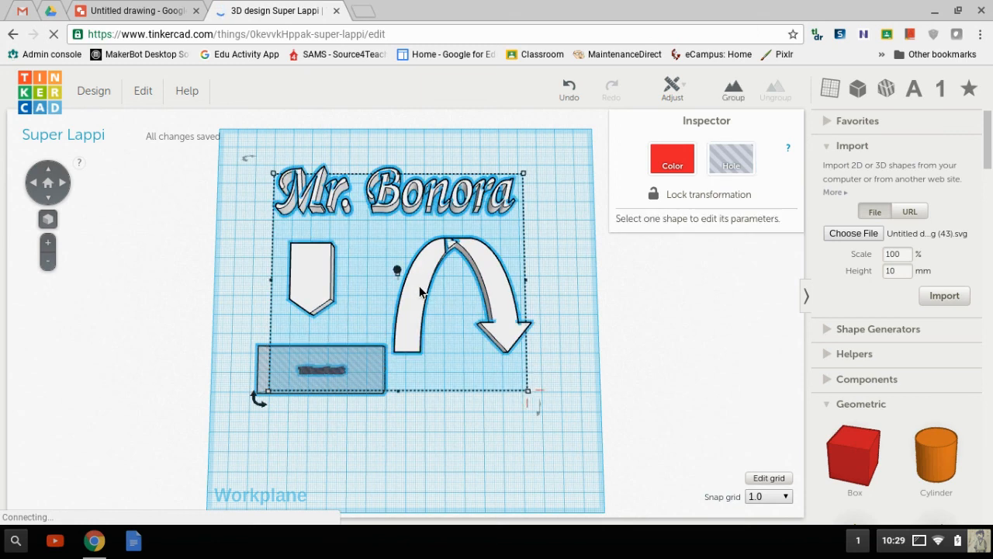
Step: Group the hole box with the Mr. Bonora drawing to cut away the small text, then move it aside
{"action": "left_click", "coordinate": [731, 93]}
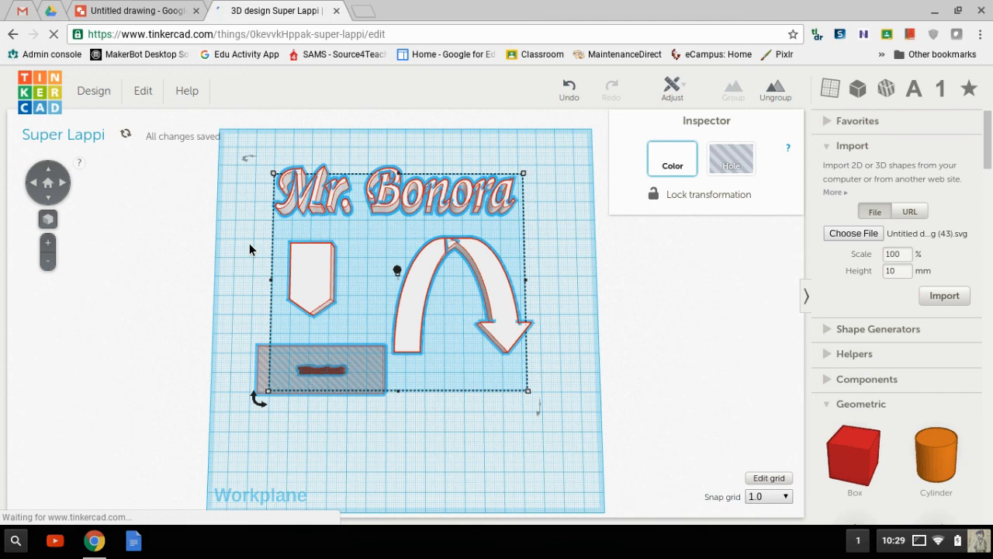
{"action": "left_click", "coordinate": [316, 374]}
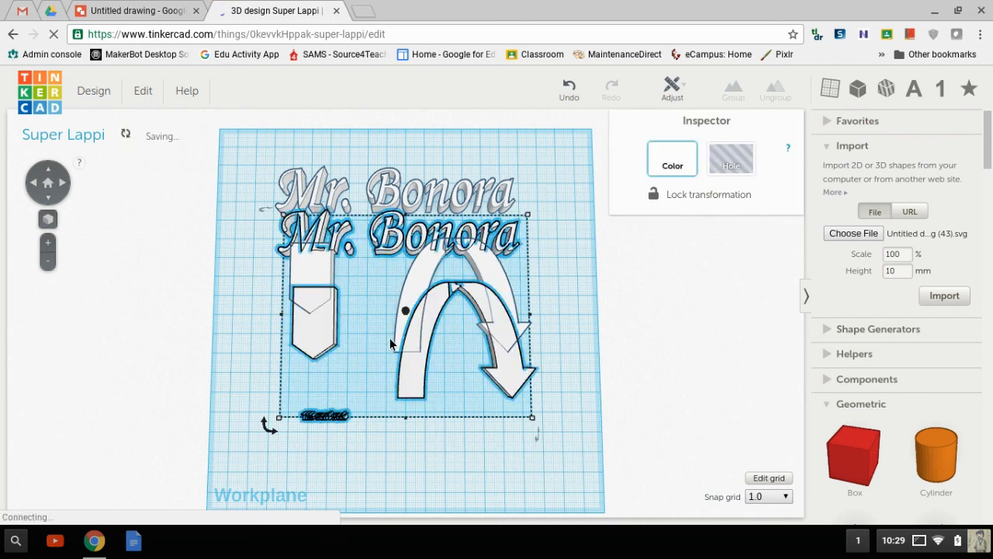
{"action": "left_click_drag", "start_coordinate": [414, 352], "coordinate": [436, 449]}
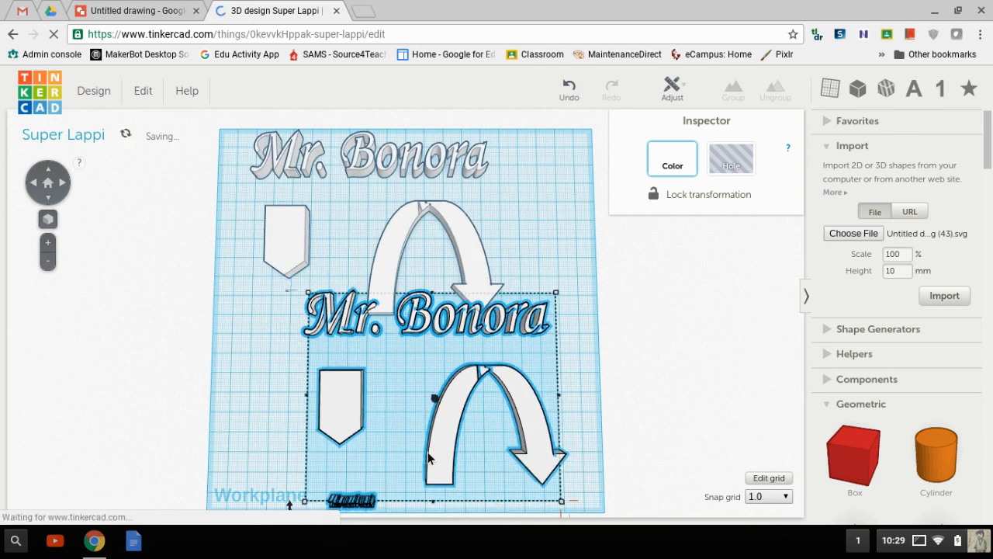
{"action": "left_click", "coordinate": [317, 427]}
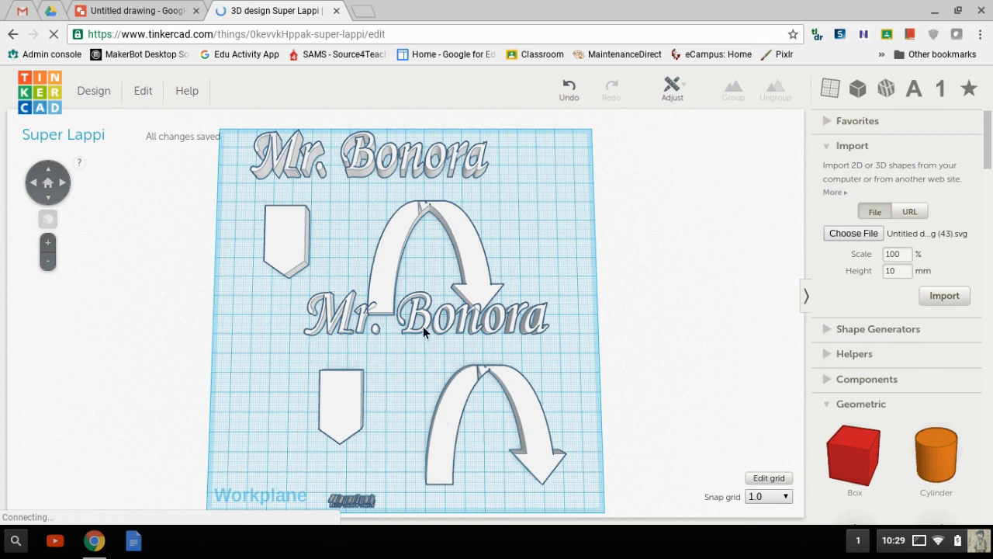
Step: Delete the extra imported Mr. Bonora copy and centre the grouped design on the workplane
{"action": "left_click_drag", "start_coordinate": [344, 405], "coordinate": [257, 393]}
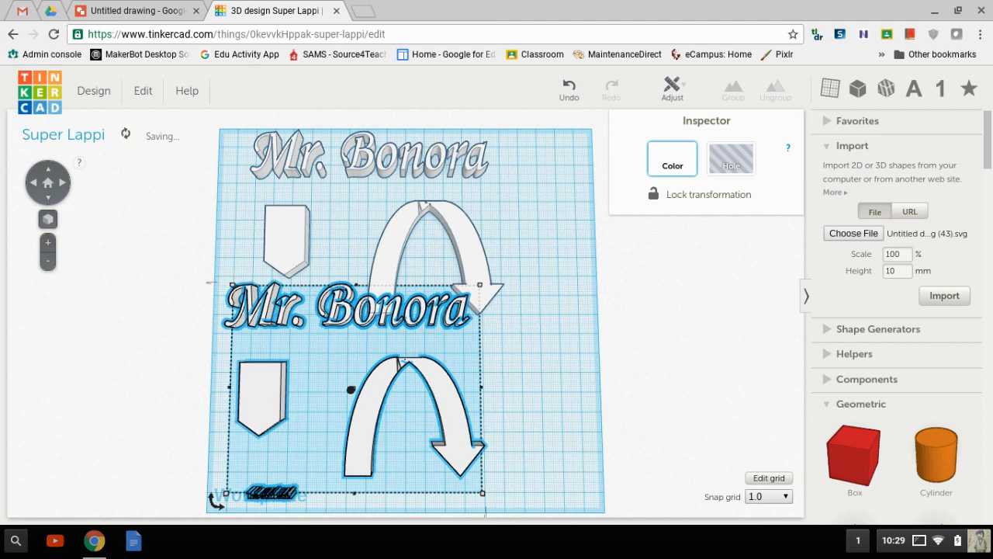
{"action": "key", "text": "Delete"}
{"action": "left_click_drag", "start_coordinate": [403, 255], "coordinate": [459, 323]}
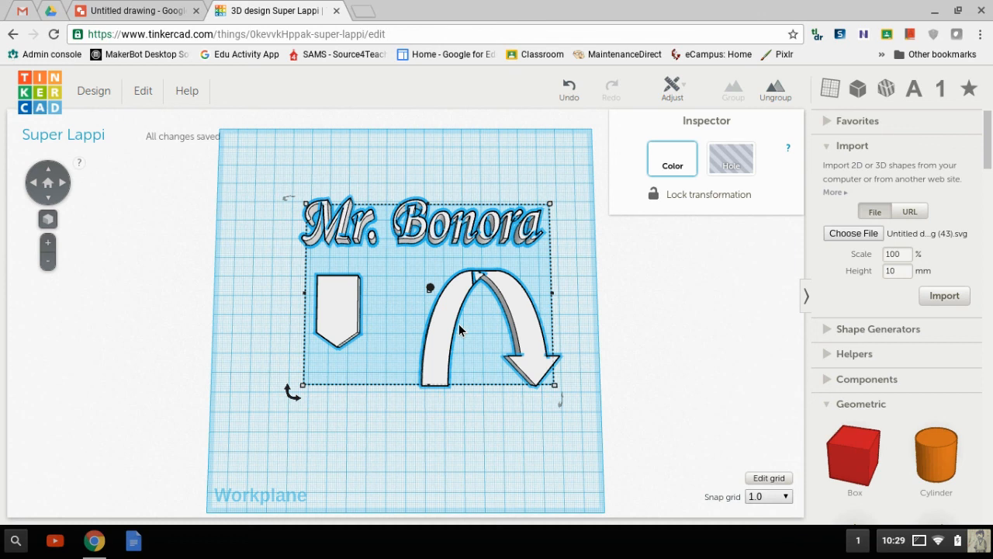
{"action": "left_click", "coordinate": [923, 543]}
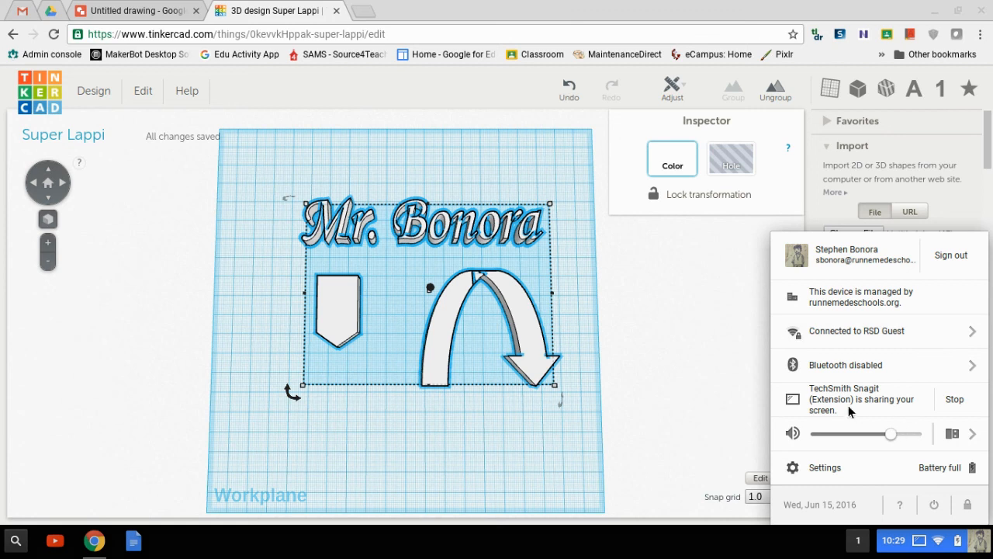